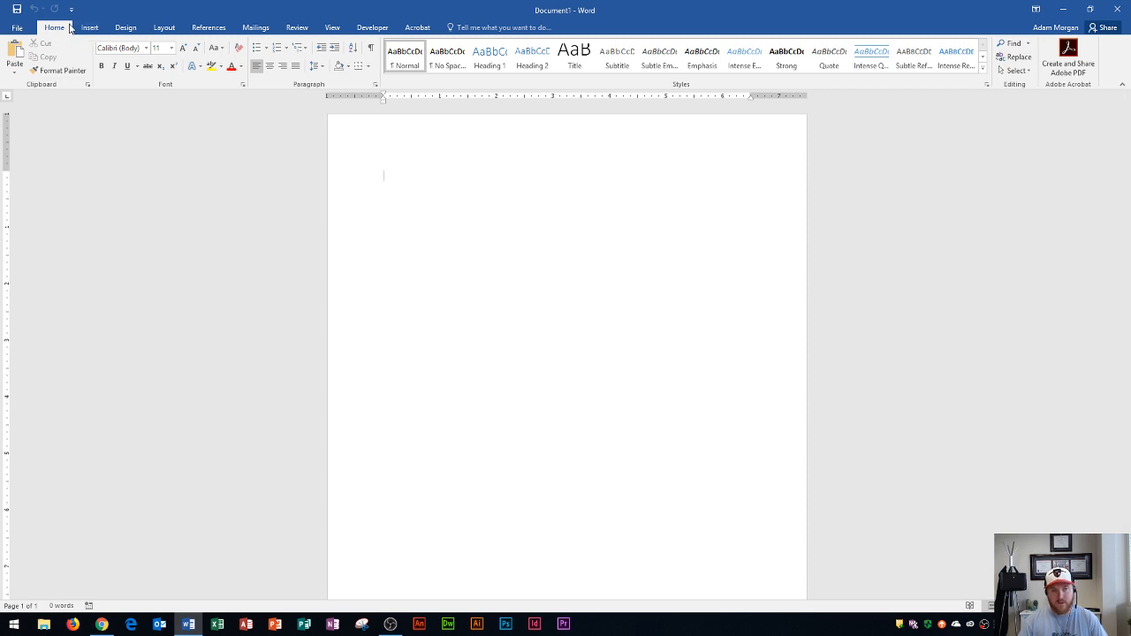
Examine the ribbon's command sets from Insert through View, and return to the Home commands.
{"action": "left_click", "coordinate": [89, 27]}
{"action": "left_click", "coordinate": [125, 27]}
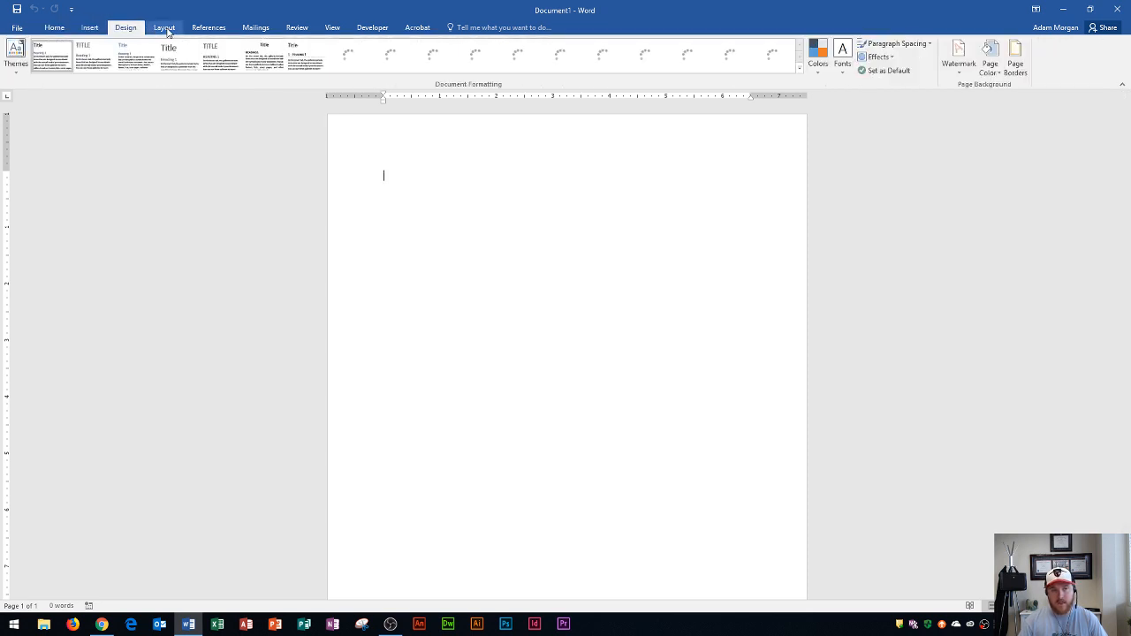
{"action": "left_click", "coordinate": [163, 28]}
{"action": "left_click", "coordinate": [201, 30]}
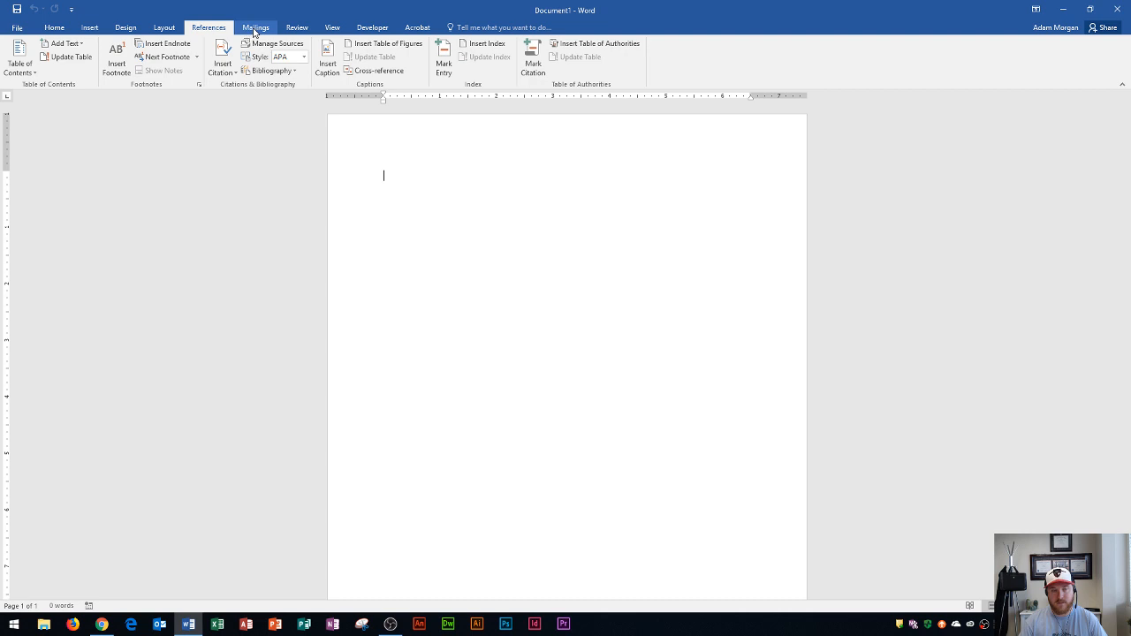
{"action": "left_click", "coordinate": [55, 31]}
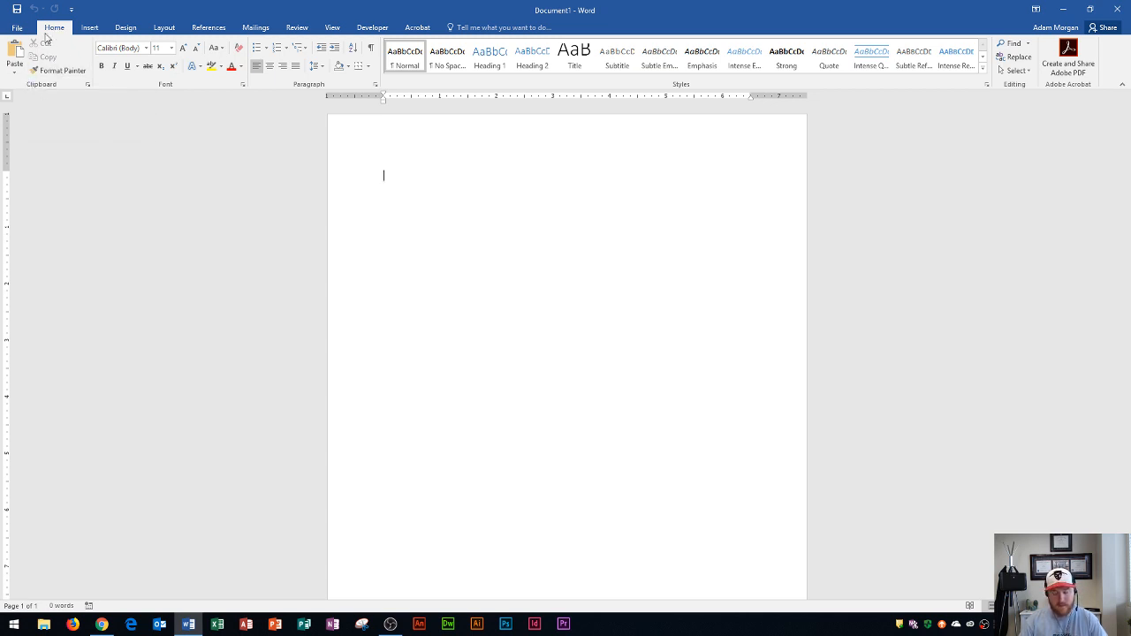
{"action": "left_click", "coordinate": [88, 29]}
{"action": "left_click", "coordinate": [126, 29]}
{"action": "left_click", "coordinate": [164, 28]}
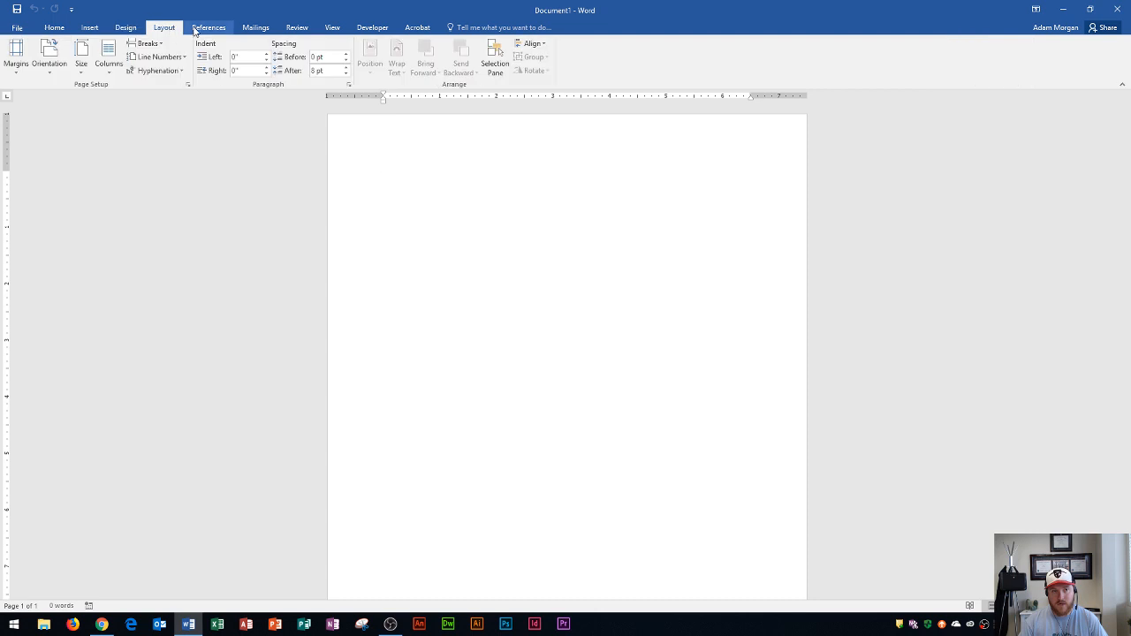
{"action": "left_click", "coordinate": [208, 28]}
{"action": "left_click", "coordinate": [258, 29]}
{"action": "left_click", "coordinate": [297, 28]}
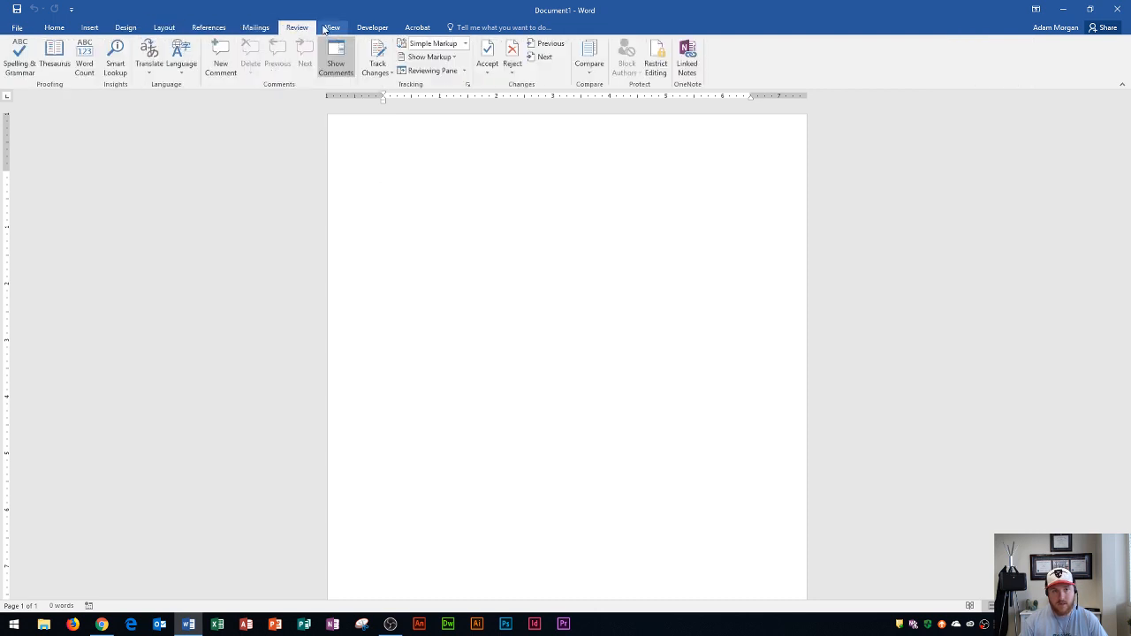
{"action": "left_click", "coordinate": [333, 28]}
{"action": "left_click", "coordinate": [54, 28]}
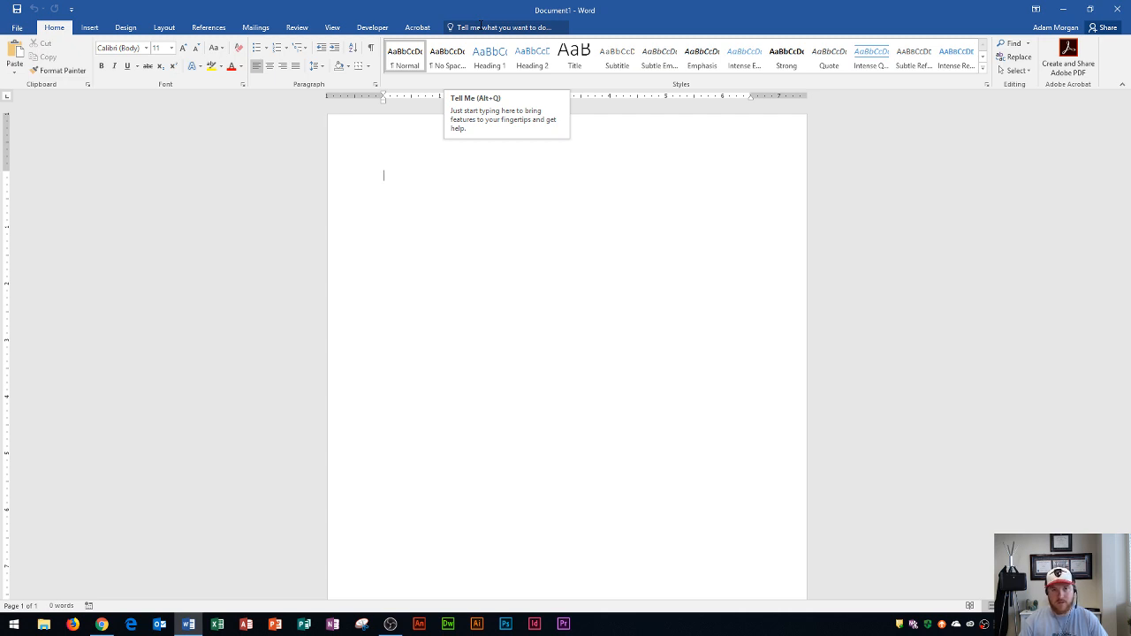
Search the commands for "table of con", view the table of contents options, and show the References commands.
{"action": "left_click", "coordinate": [480, 27]}
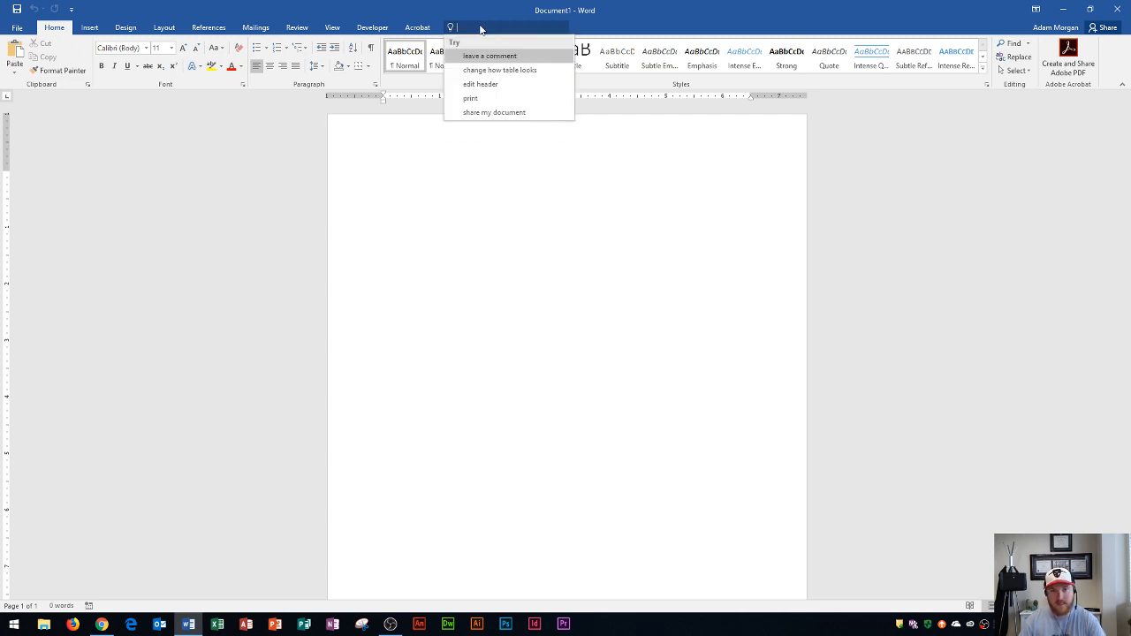
{"action": "type", "text": "tab"}
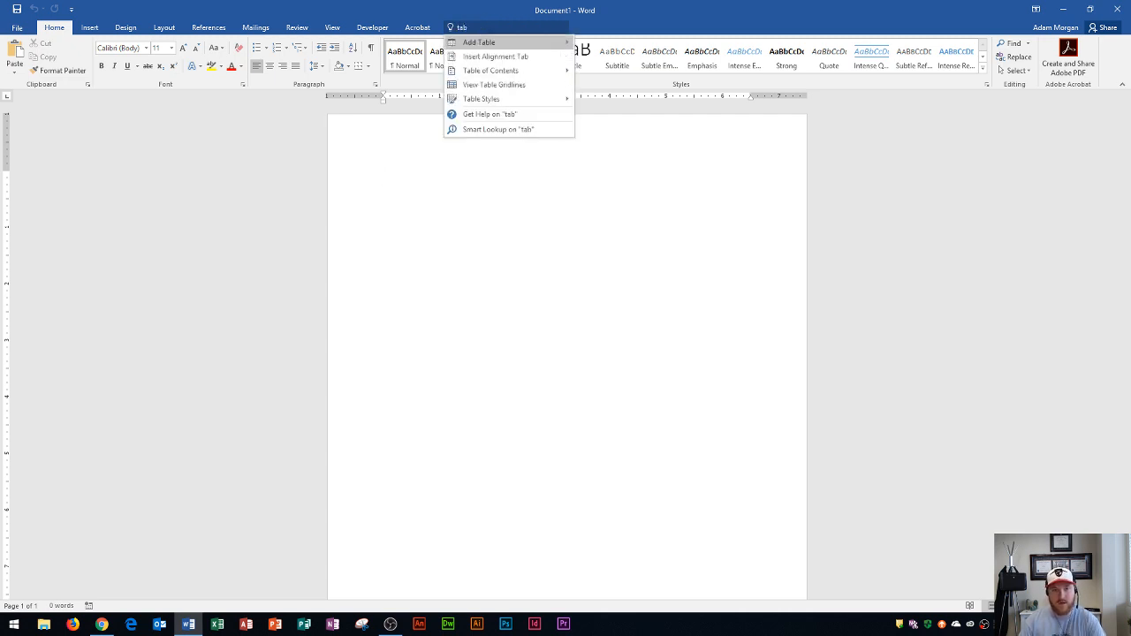
{"action": "type", "text": "le"}
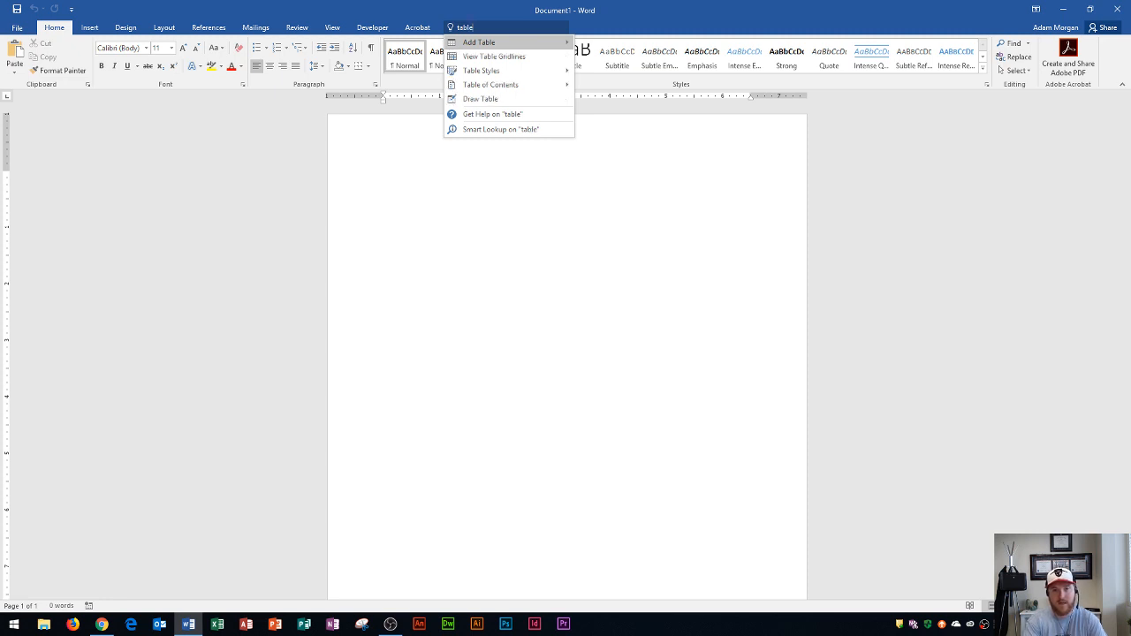
{"action": "type", "text": " of con"}
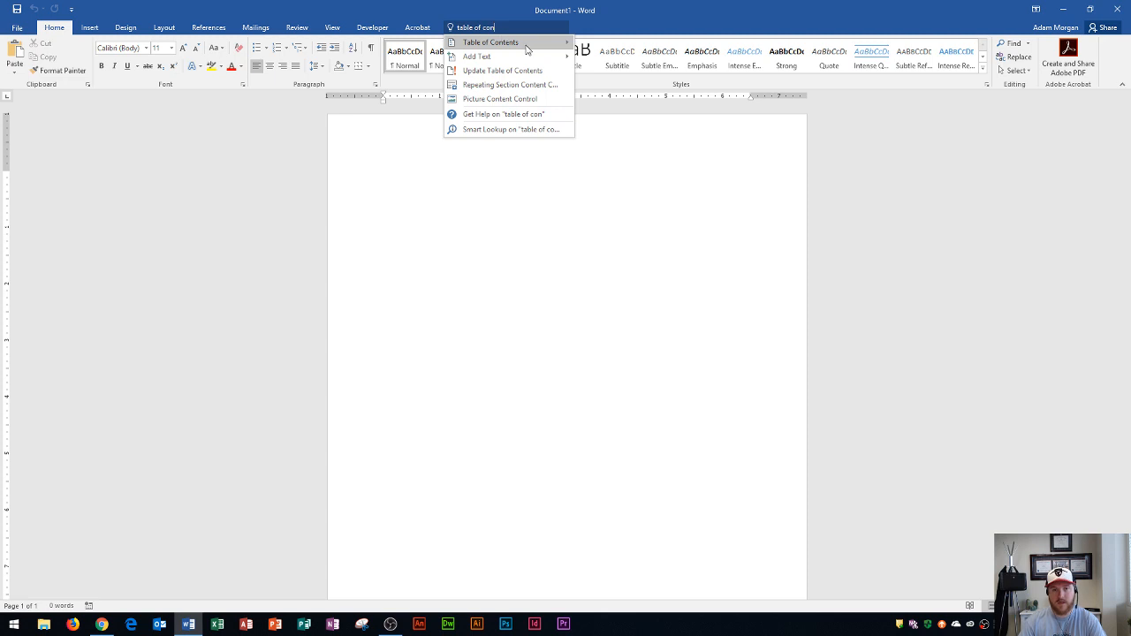
{"action": "mouse_move", "coordinate": [570, 44]}
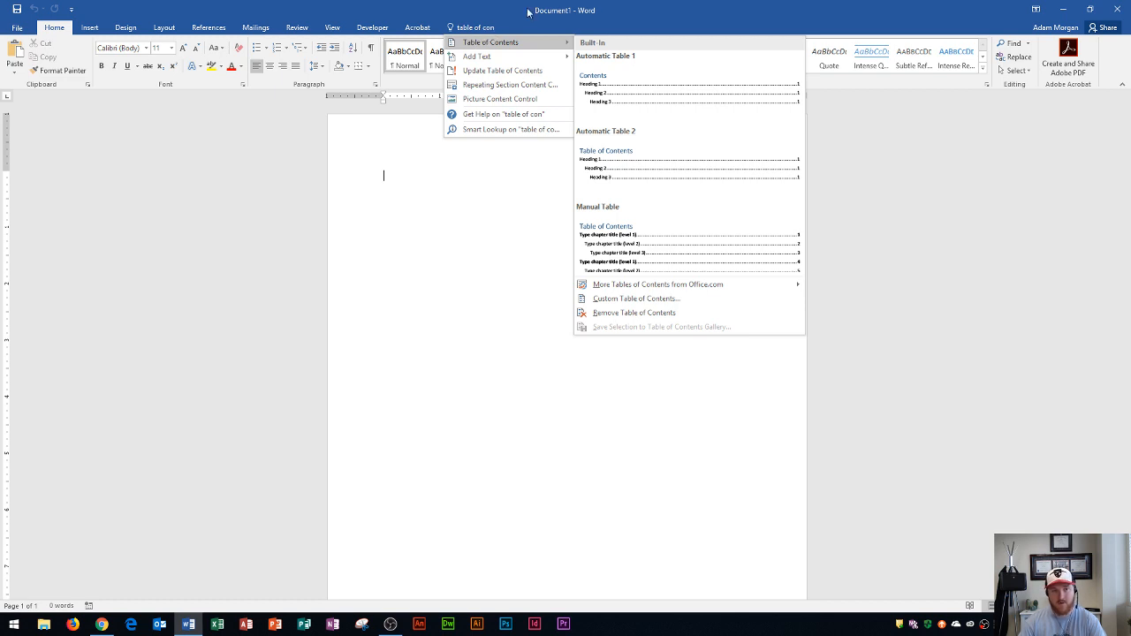
{"action": "left_click", "coordinate": [632, 12]}
{"action": "left_click", "coordinate": [206, 28]}
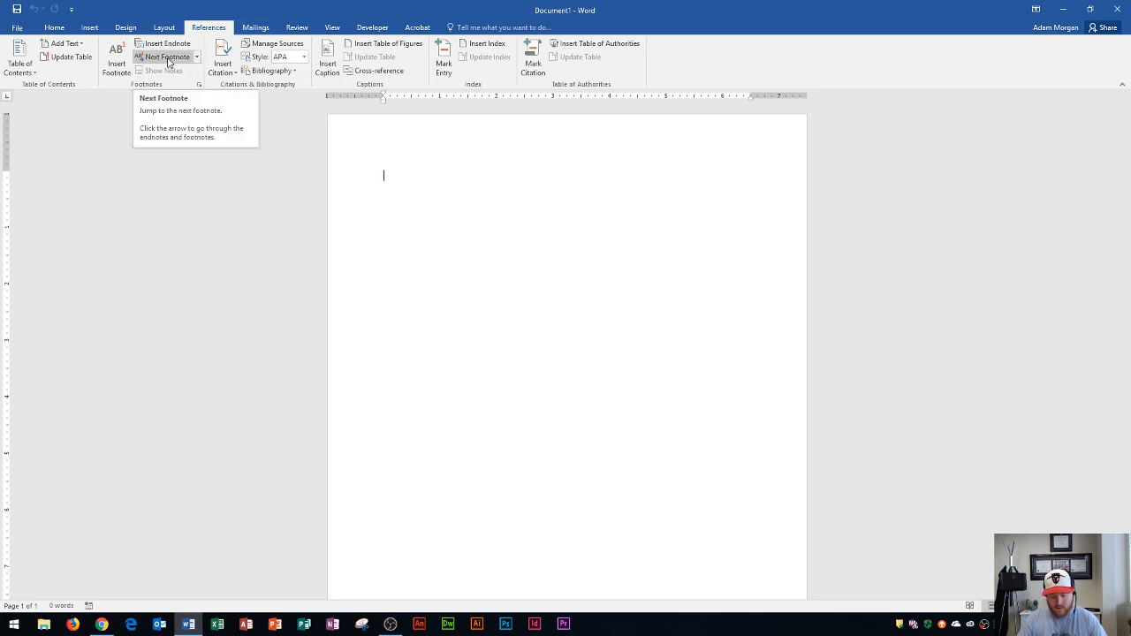
Look at the available text case options and the font color palette without applying any.
{"action": "left_click", "coordinate": [47, 30]}
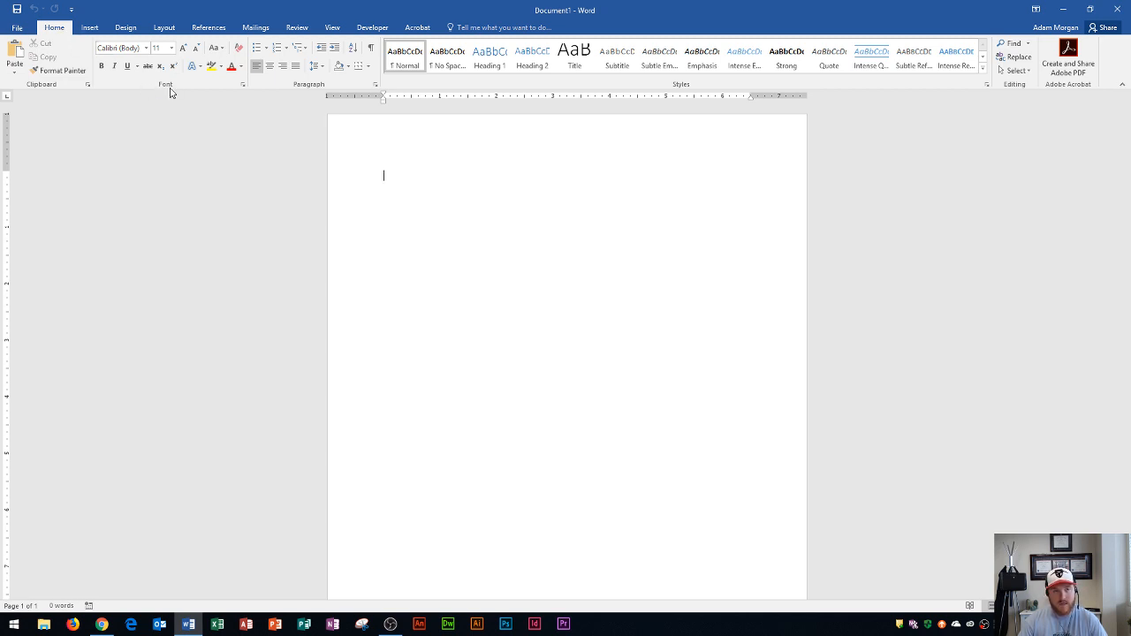
{"action": "left_click", "coordinate": [223, 48]}
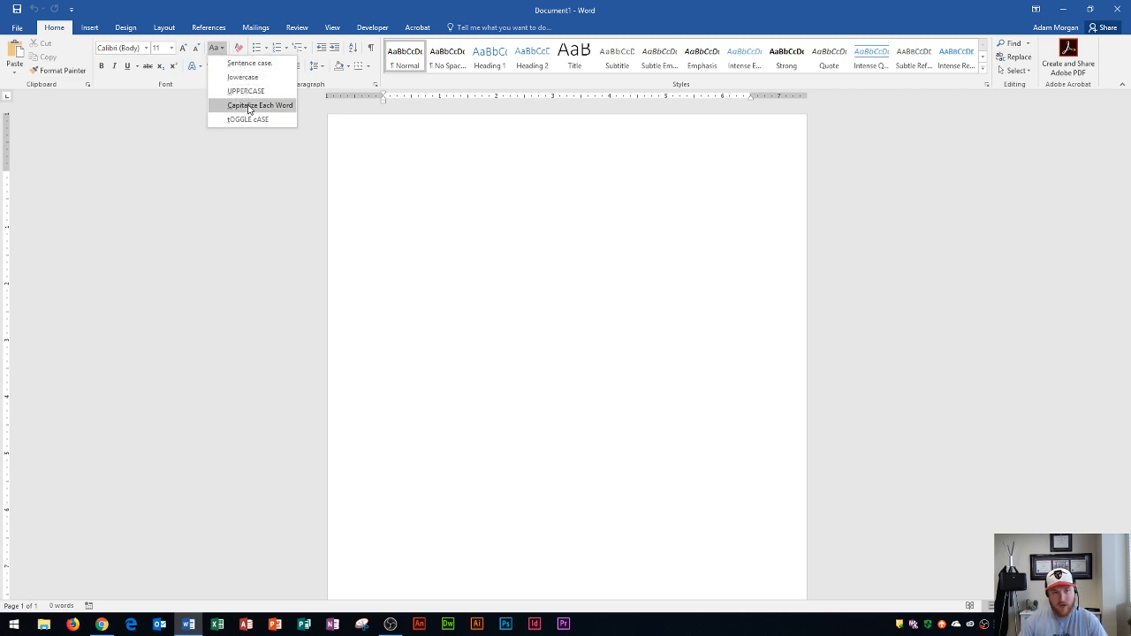
{"action": "left_click", "coordinate": [156, 96]}
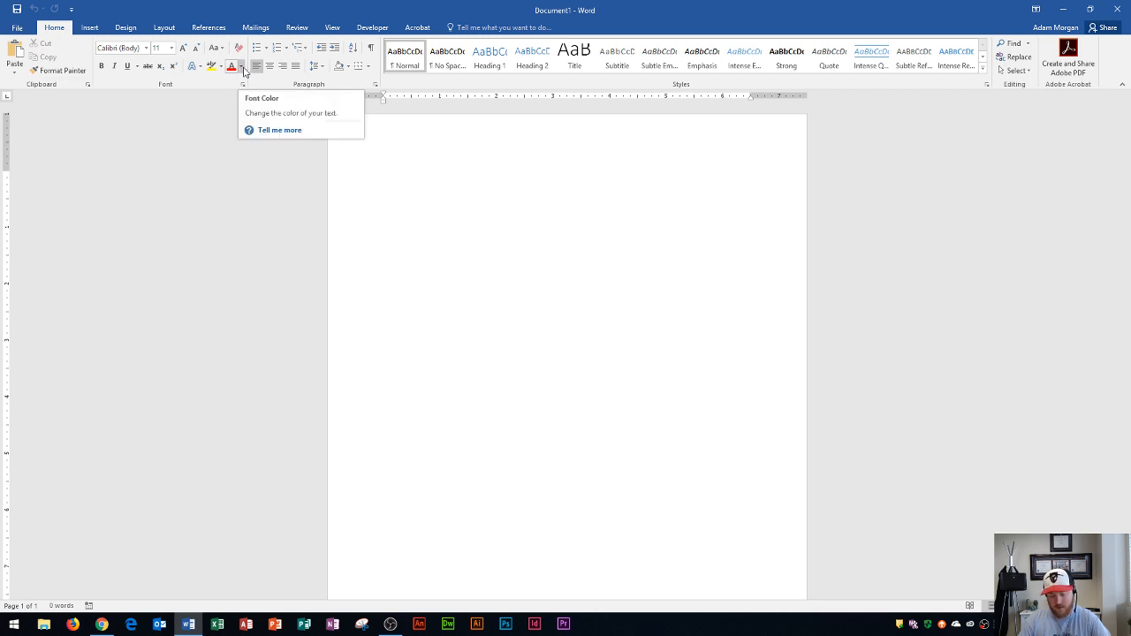
{"action": "left_click", "coordinate": [242, 68]}
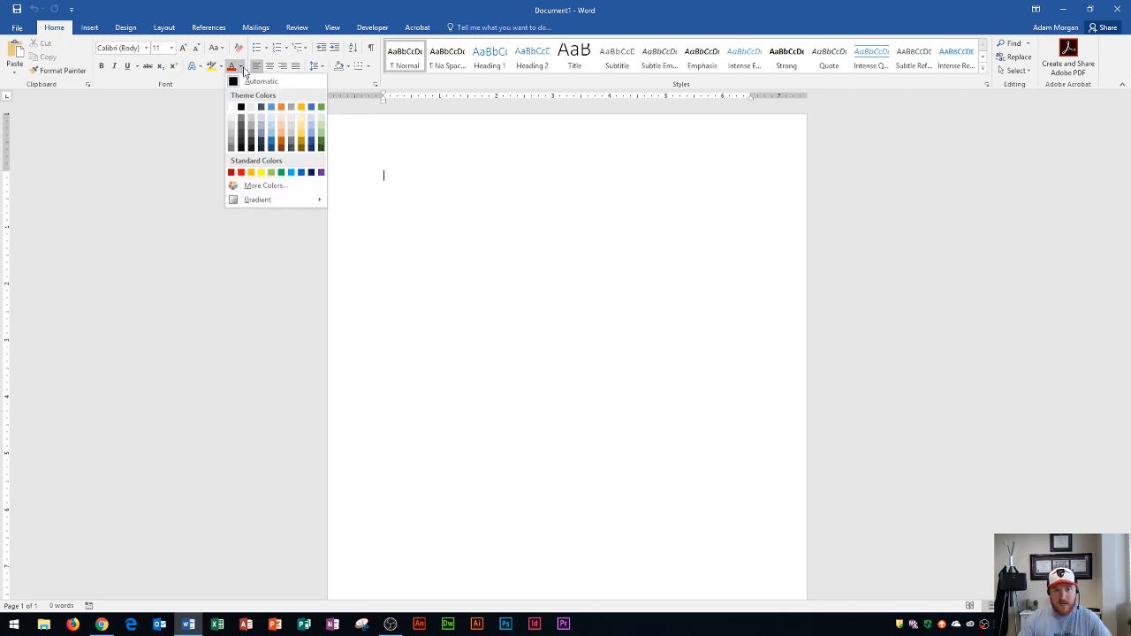
{"action": "left_click", "coordinate": [244, 70]}
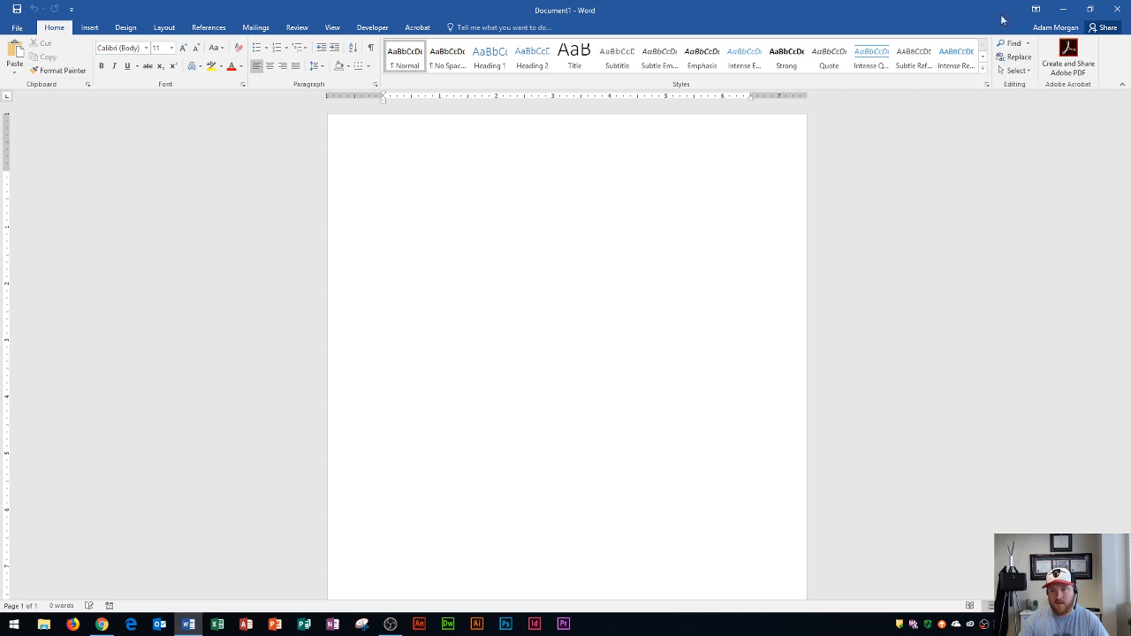
Restore the document window to a smaller size, narrow it to compress the ribbon, and maximize it again.
{"action": "left_click", "coordinate": [1091, 11]}
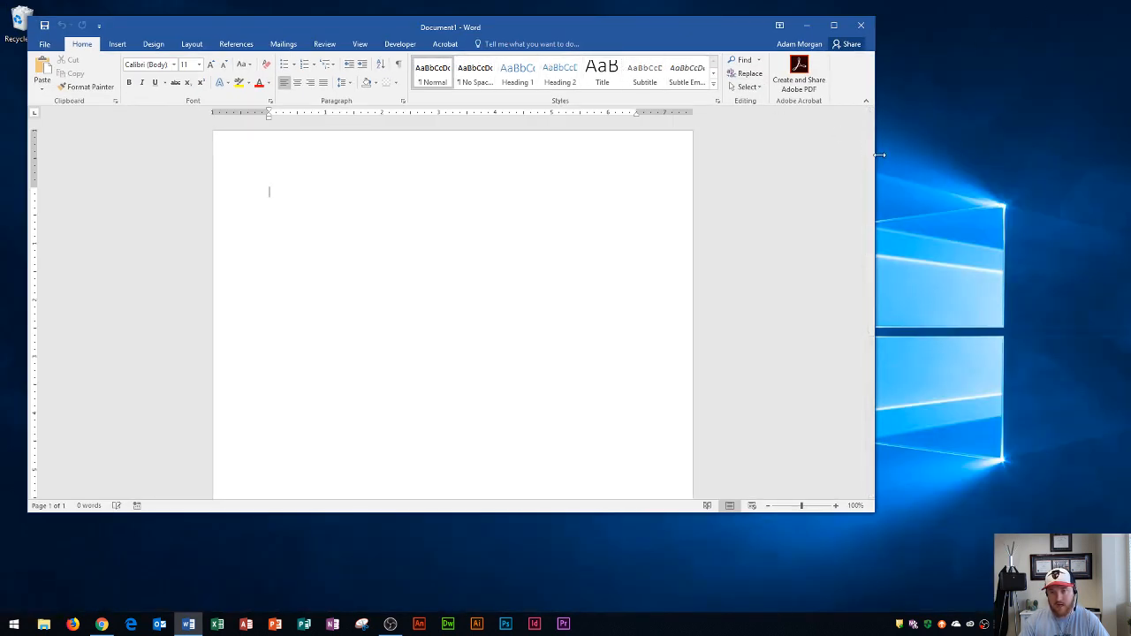
{"action": "left_click_drag", "start_coordinate": [877, 155], "coordinate": [474, 123]}
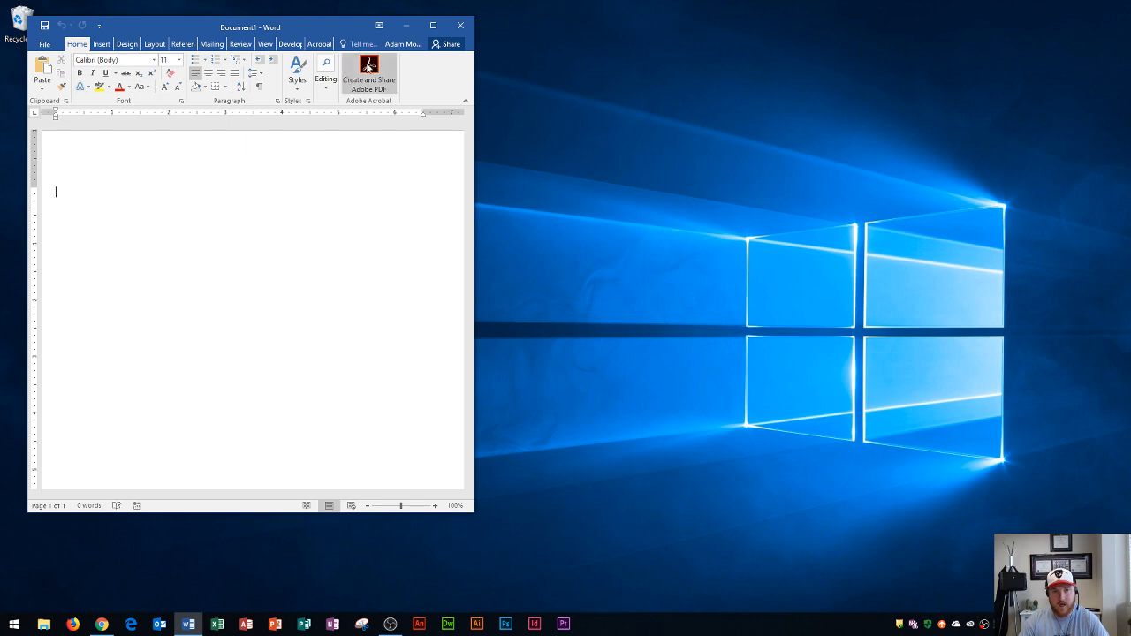
{"action": "left_click", "coordinate": [433, 26]}
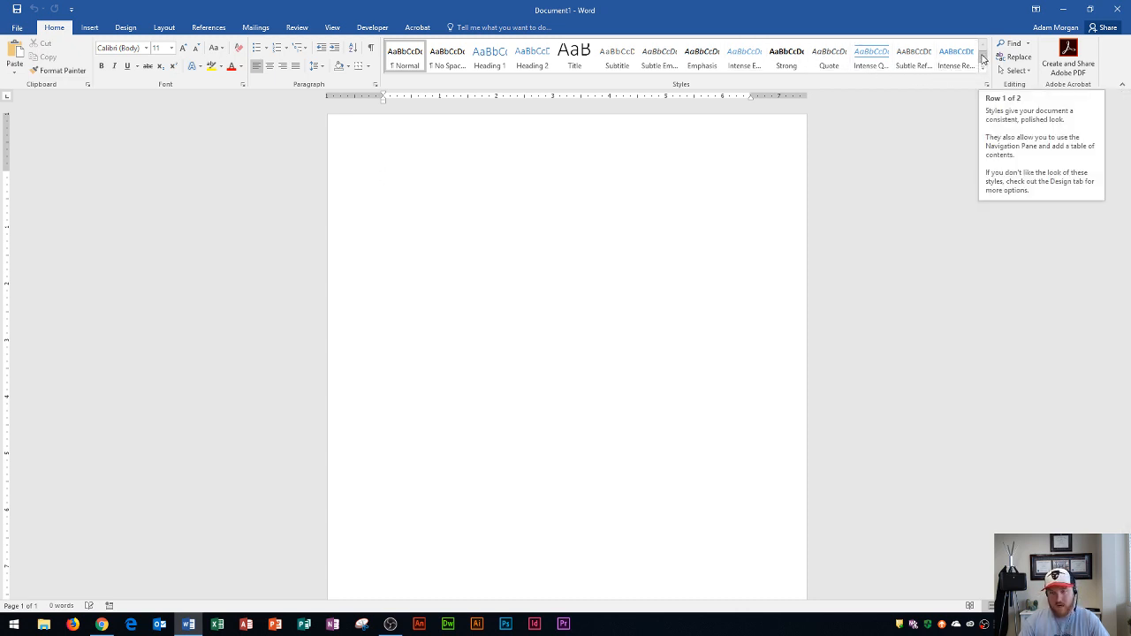
Browse both rows of the styles gallery, and view the full gallery with its style and formatting commands.
{"action": "left_click", "coordinate": [984, 57]}
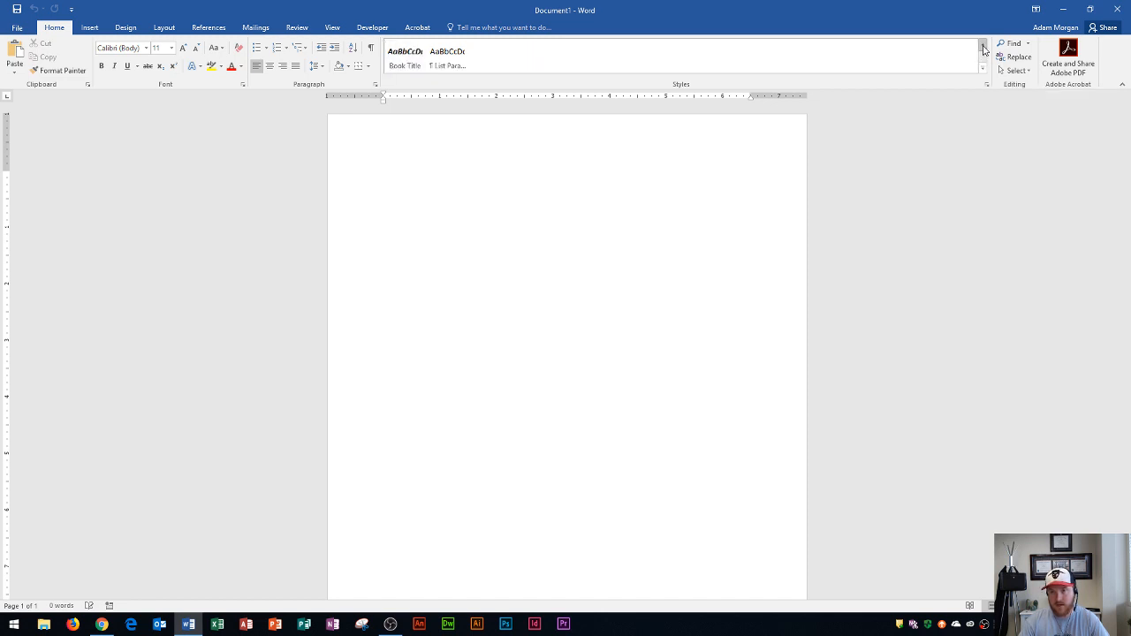
{"action": "left_click", "coordinate": [983, 44]}
{"action": "left_click", "coordinate": [984, 57]}
{"action": "left_click", "coordinate": [983, 44]}
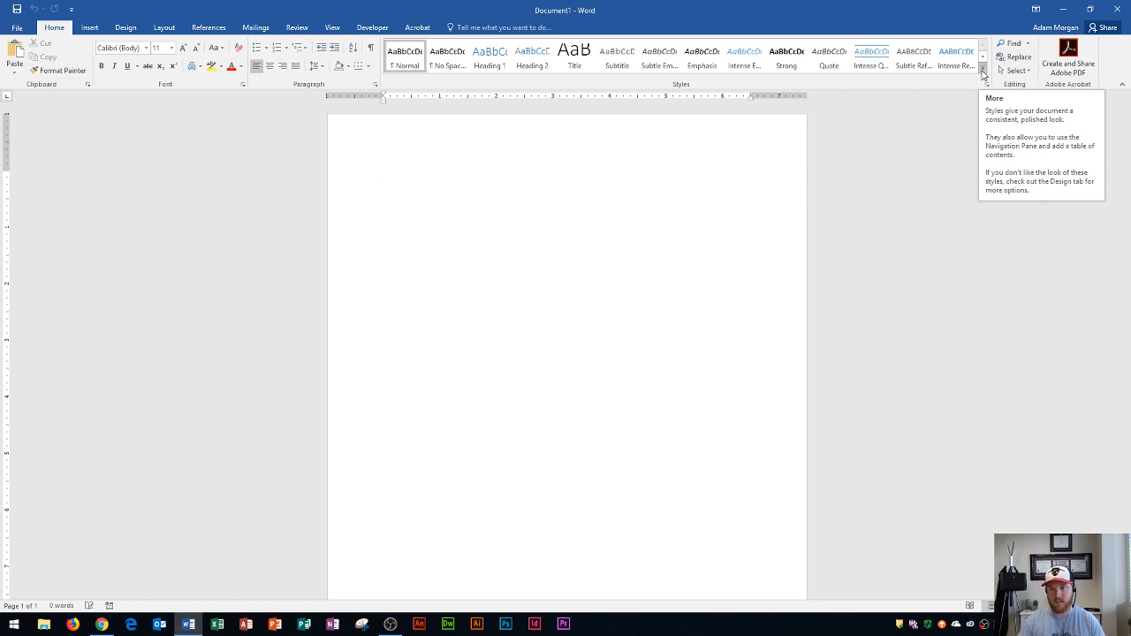
{"action": "left_click", "coordinate": [982, 69]}
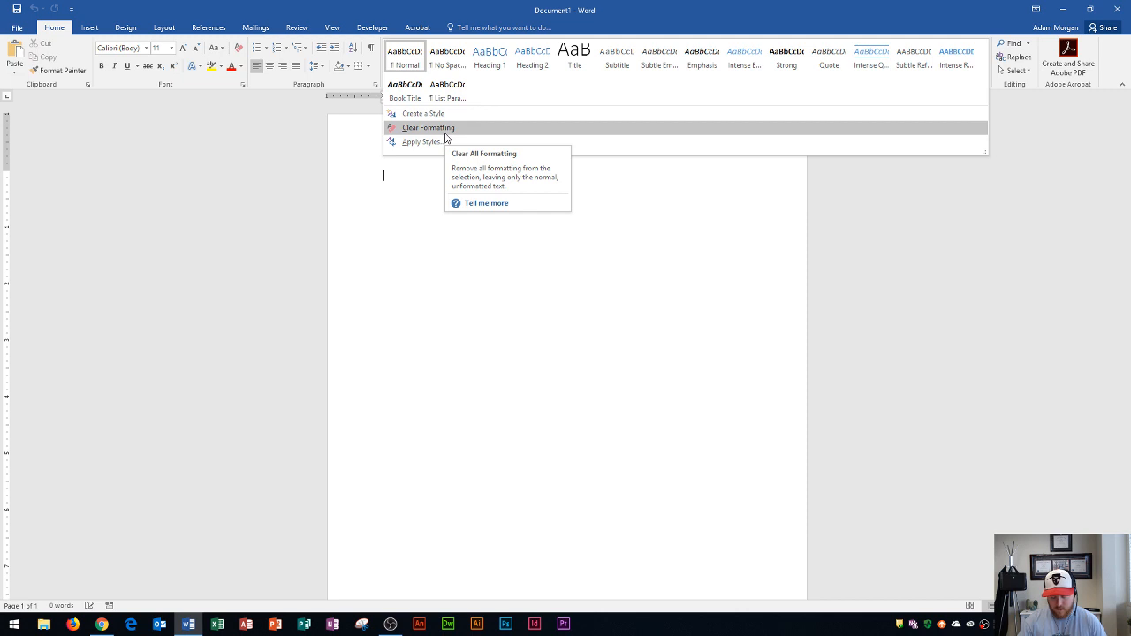
{"action": "left_click", "coordinate": [312, 120]}
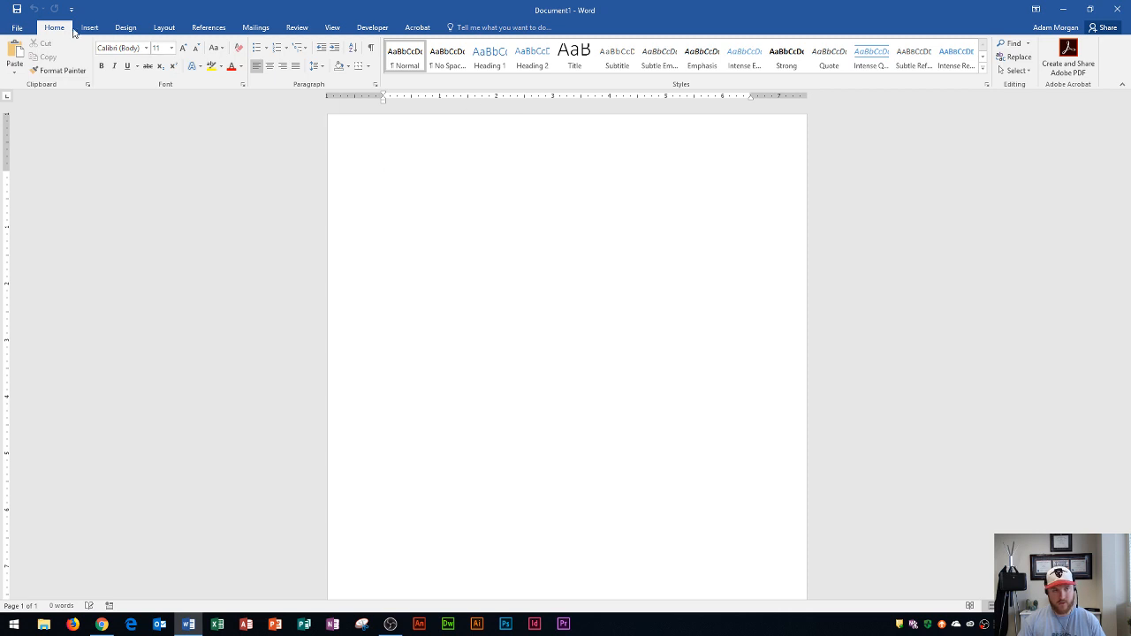
View the full Paragraph settings for indents and spacing, and close them without changes.
{"action": "left_click", "coordinate": [376, 88]}
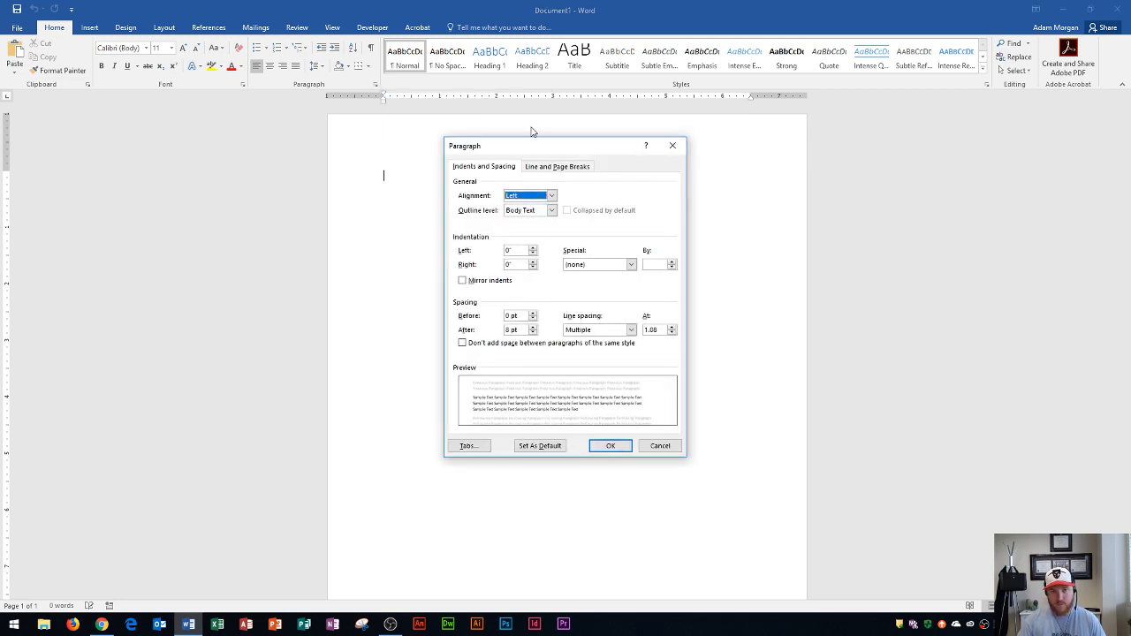
{"action": "left_click_drag", "start_coordinate": [522, 147], "coordinate": [523, 124]}
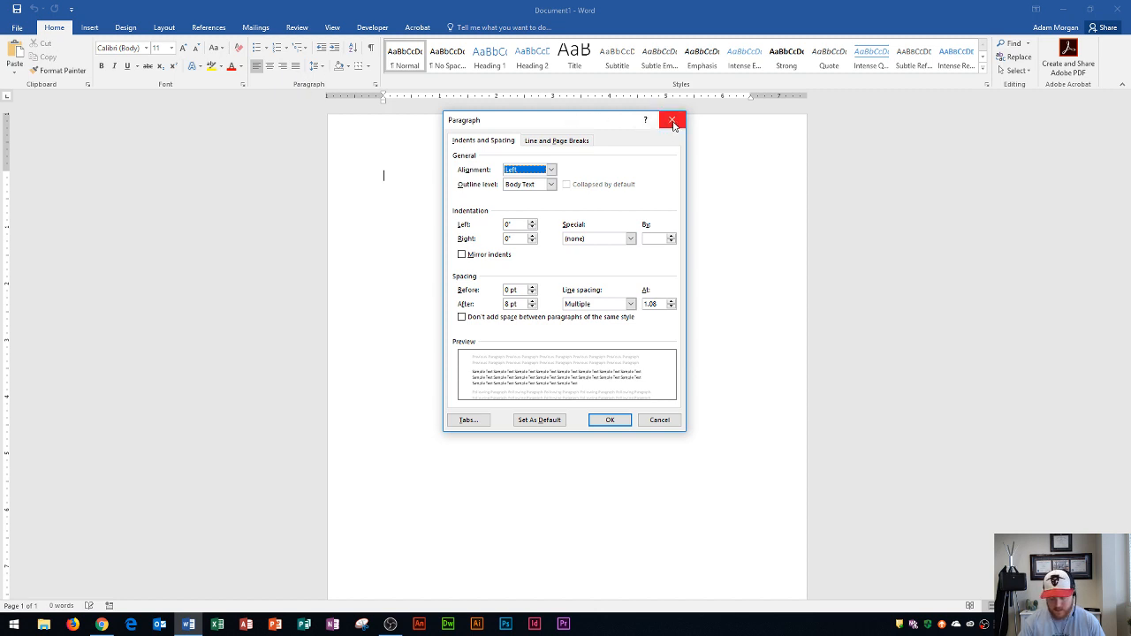
{"action": "left_click", "coordinate": [674, 122]}
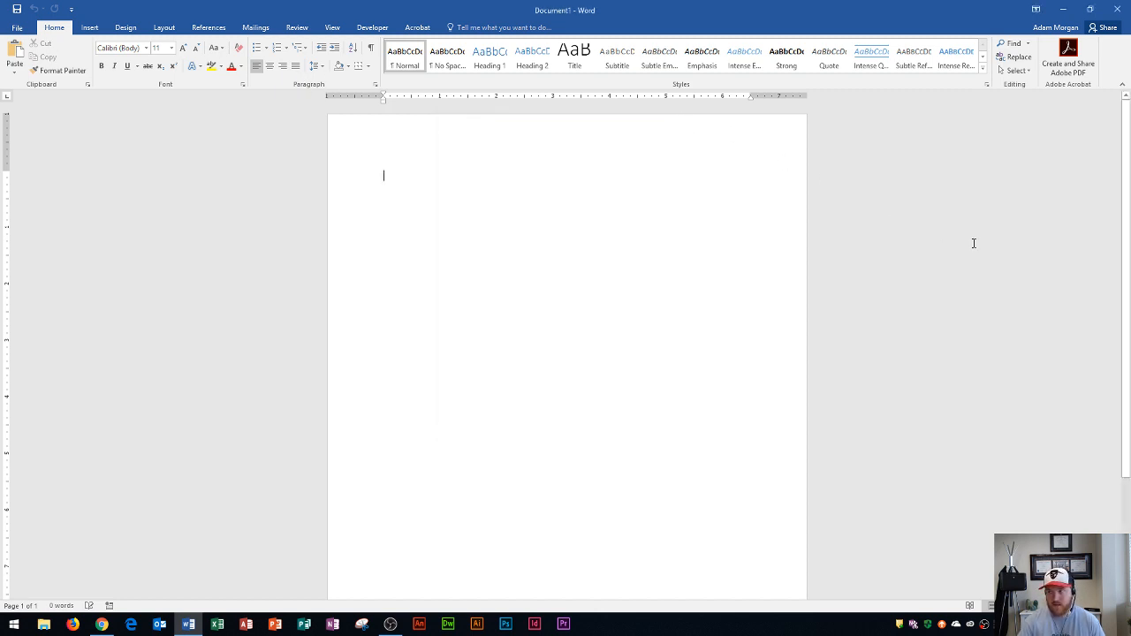
View the blank page repeatedly from its upper part to its lower end and back.
{"action": "scroll", "coordinate": [1124, 228], "scroll_direction": "down", "scroll_amount": 1}
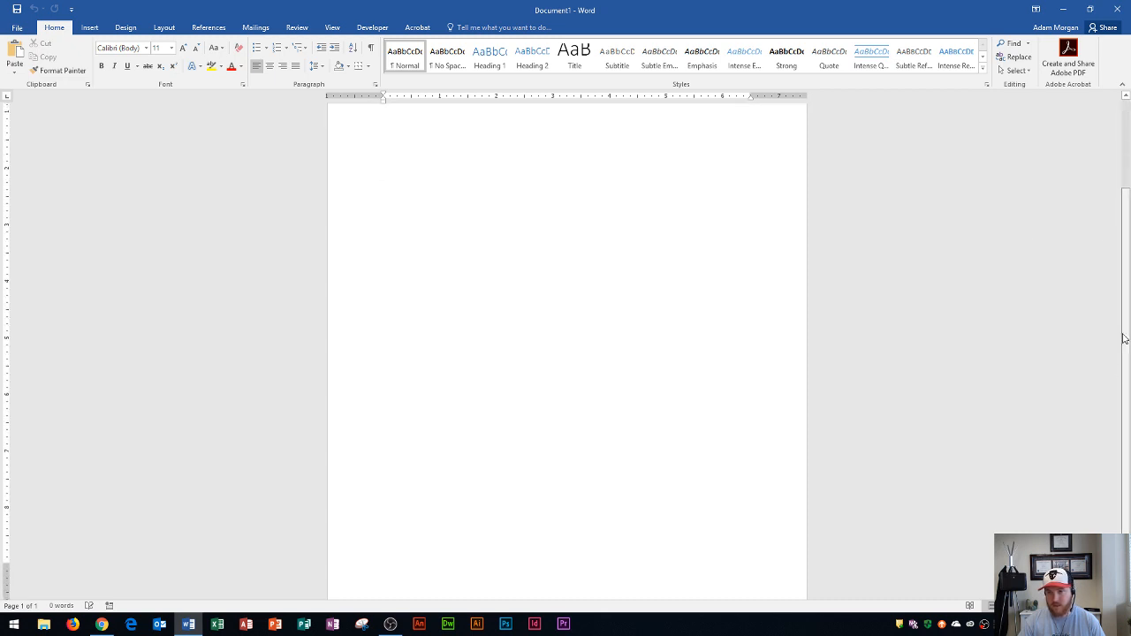
{"action": "scroll", "coordinate": [1111, 229], "scroll_direction": "up", "scroll_amount": 1}
{"action": "scroll", "coordinate": [1113, 260], "scroll_direction": "down", "scroll_amount": 1}
{"action": "scroll", "coordinate": [1114, 253], "scroll_direction": "up", "scroll_amount": 1}
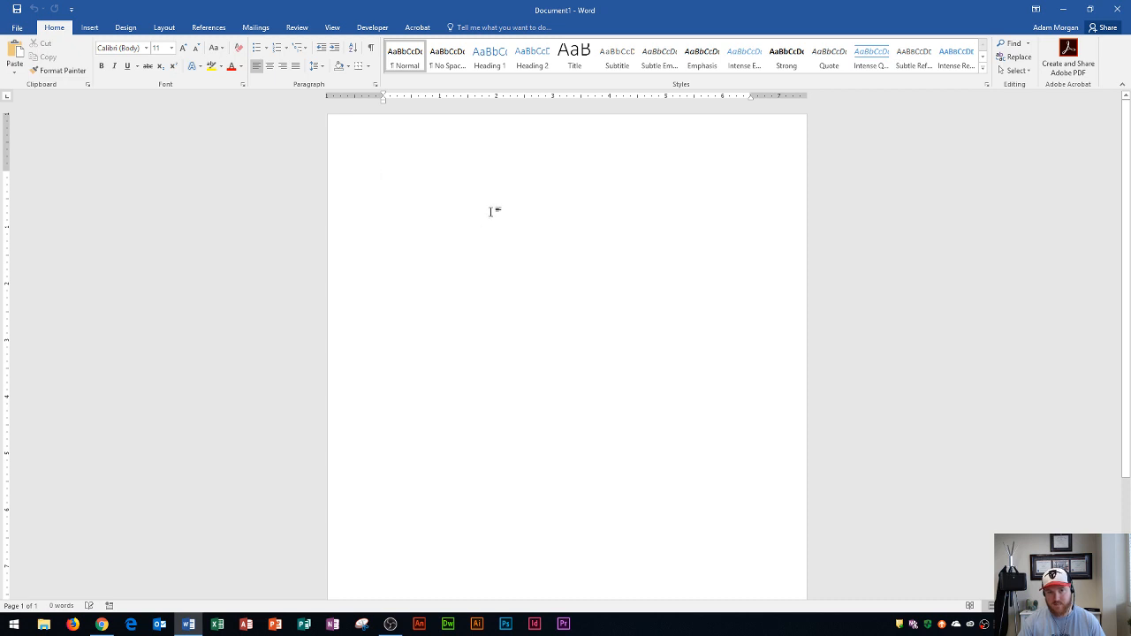
{"action": "scroll", "coordinate": [499, 212], "scroll_direction": "down", "scroll_amount": 1}
{"action": "scroll", "coordinate": [509, 214], "scroll_direction": "up", "scroll_amount": 1}
{"action": "scroll", "coordinate": [516, 215], "scroll_direction": "down", "scroll_amount": 1}
{"action": "scroll", "coordinate": [518, 217], "scroll_direction": "up", "scroll_amount": 1}
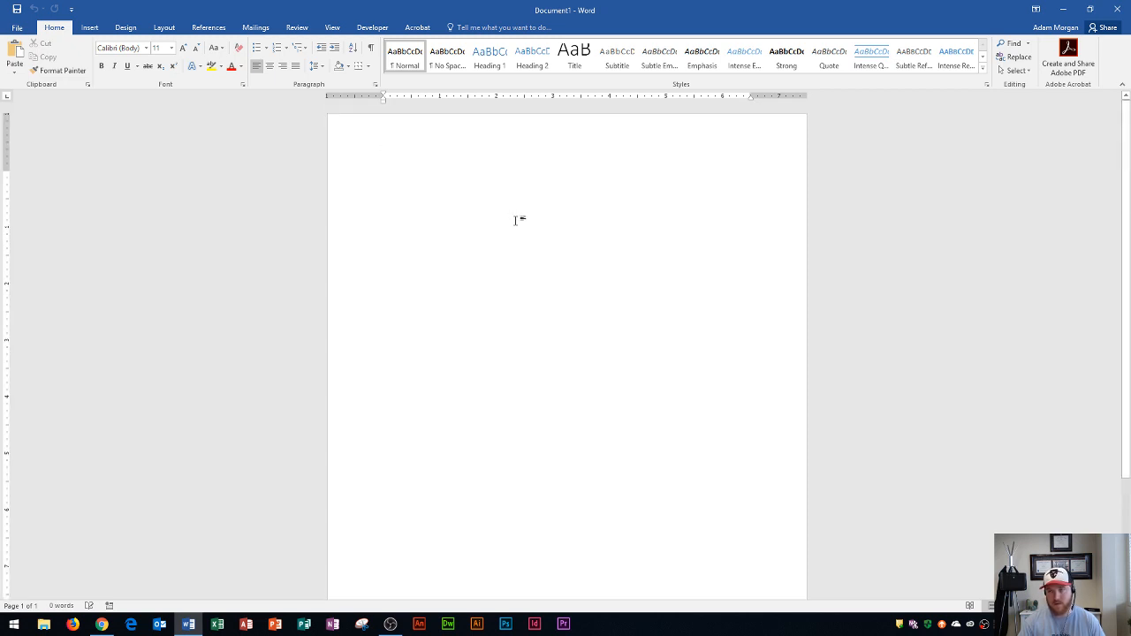
{"action": "scroll", "coordinate": [517, 221], "scroll_direction": "down", "scroll_amount": 1}
{"action": "scroll", "coordinate": [517, 222], "scroll_direction": "up", "scroll_amount": 1}
{"action": "scroll", "coordinate": [518, 220], "scroll_direction": "down", "scroll_amount": 1}
{"action": "scroll", "coordinate": [519, 220], "scroll_direction": "up", "scroll_amount": 1}
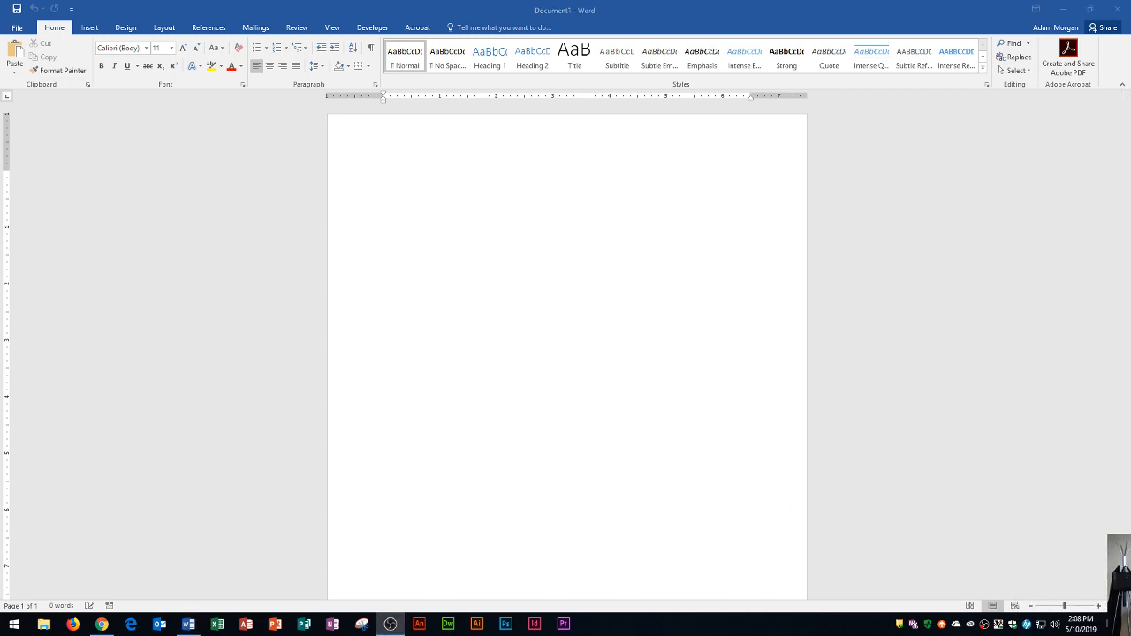
Zoom the page view out to 46% and back in to about 106%.
{"action": "left_click", "coordinate": [1067, 612]}
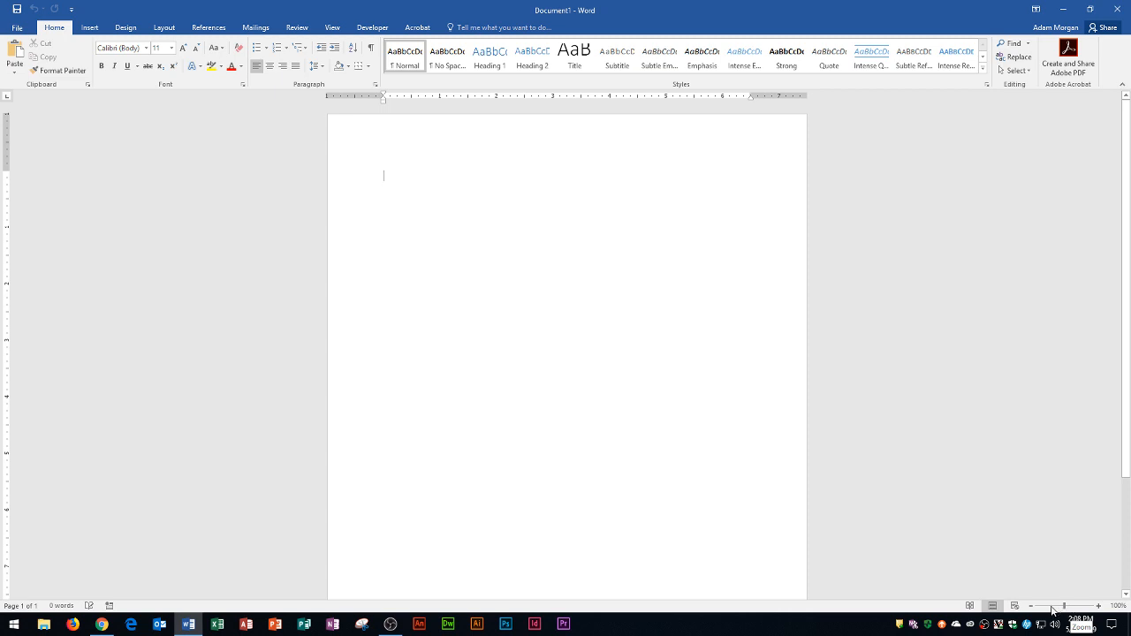
{"action": "left_click_drag", "start_coordinate": [1063, 609], "coordinate": [1087, 610]}
{"action": "scroll", "coordinate": [785, 460], "scroll_direction": "down", "scroll_amount": 15}
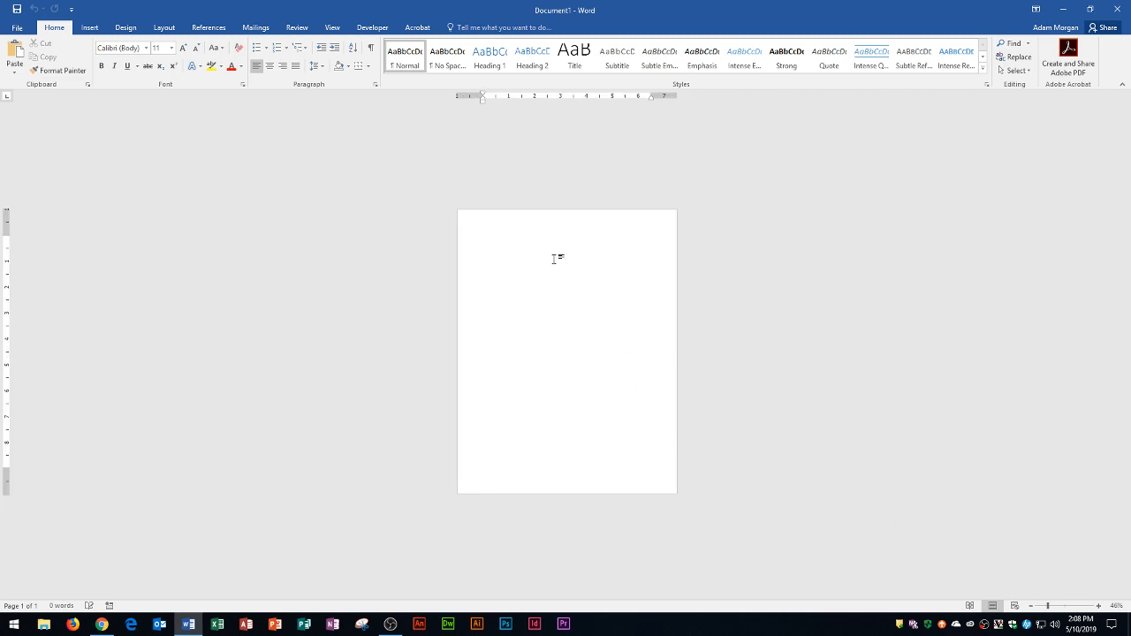
{"action": "scroll", "coordinate": [553, 259], "scroll_direction": "up", "scroll_amount": 5}
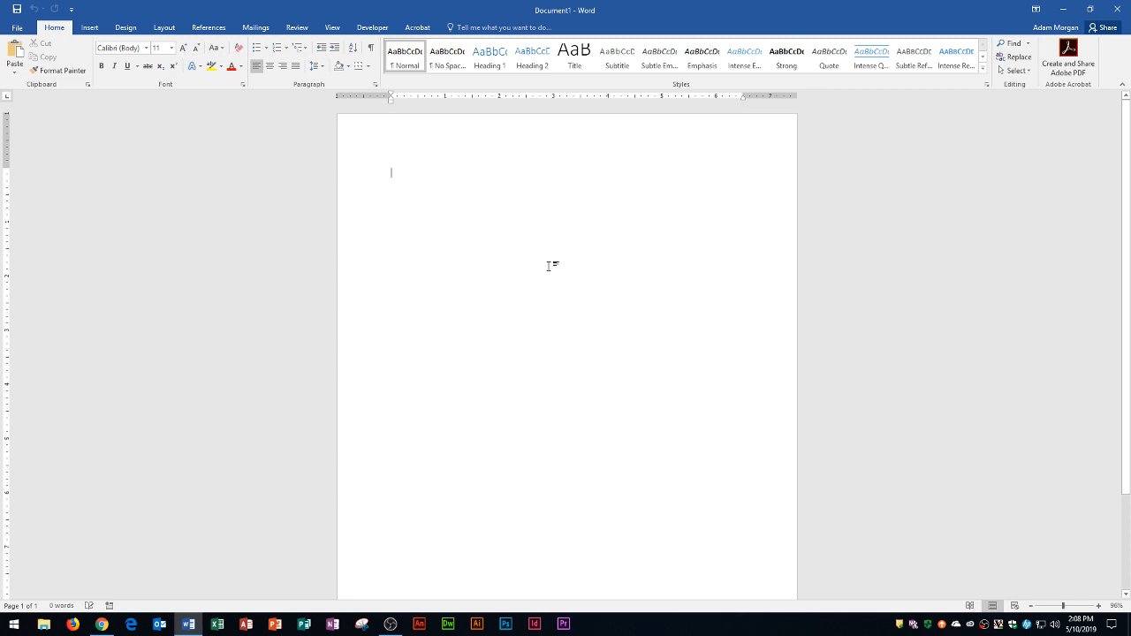
{"action": "scroll", "coordinate": [537, 243], "scroll_direction": "up", "scroll_amount": 6}
{"action": "scroll", "coordinate": [535, 241], "scroll_direction": "down", "scroll_amount": 5}
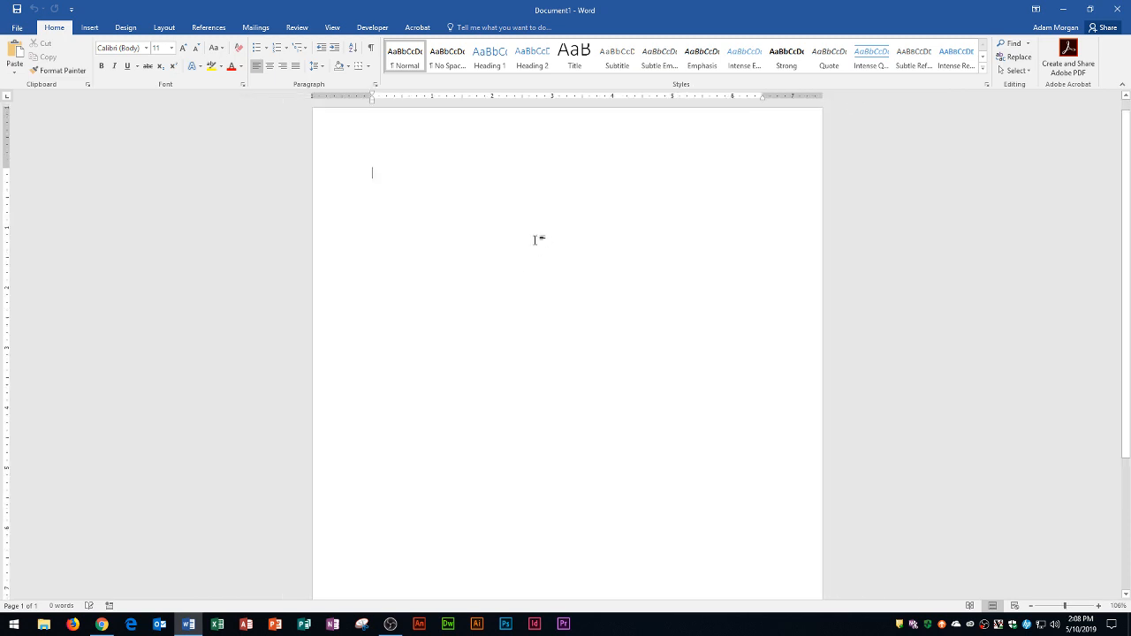
Write "National Monuments" on the first line of the blank page and select the whole line.
{"action": "scroll", "coordinate": [543, 228], "scroll_direction": "down", "scroll_amount": 2}
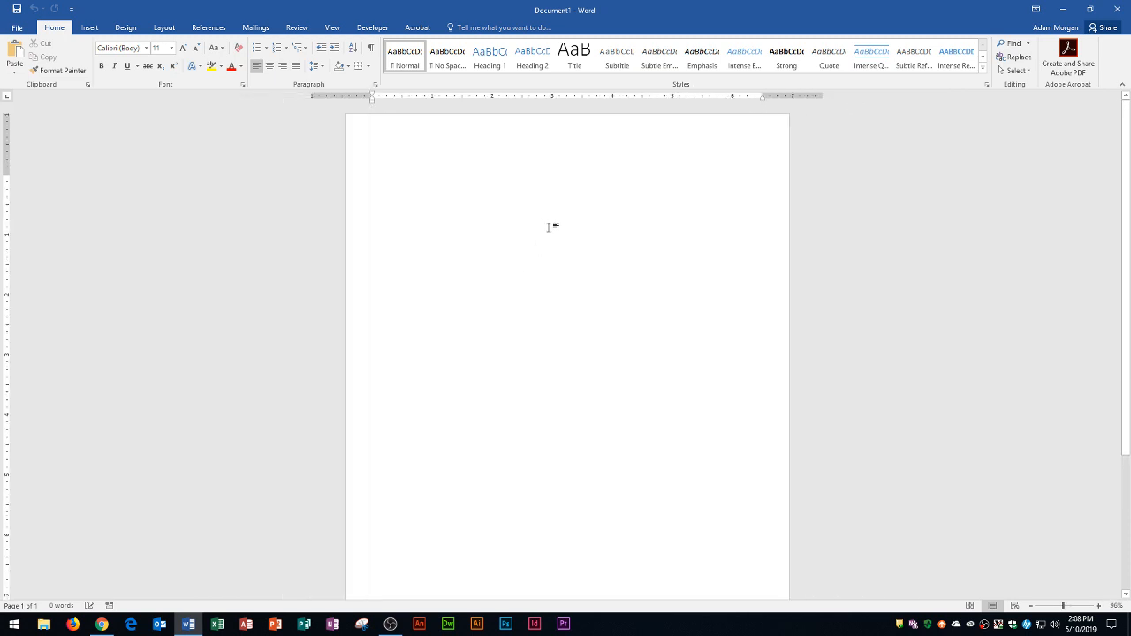
{"action": "scroll", "coordinate": [554, 227], "scroll_direction": "up", "scroll_amount": 1}
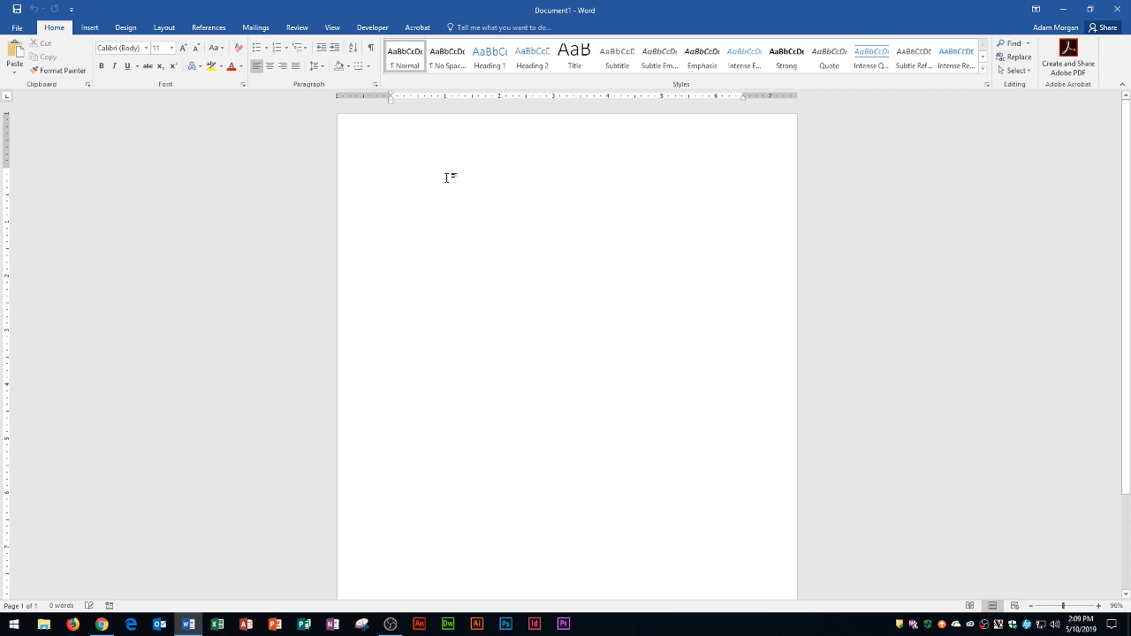
{"action": "type", "text": "Na"}
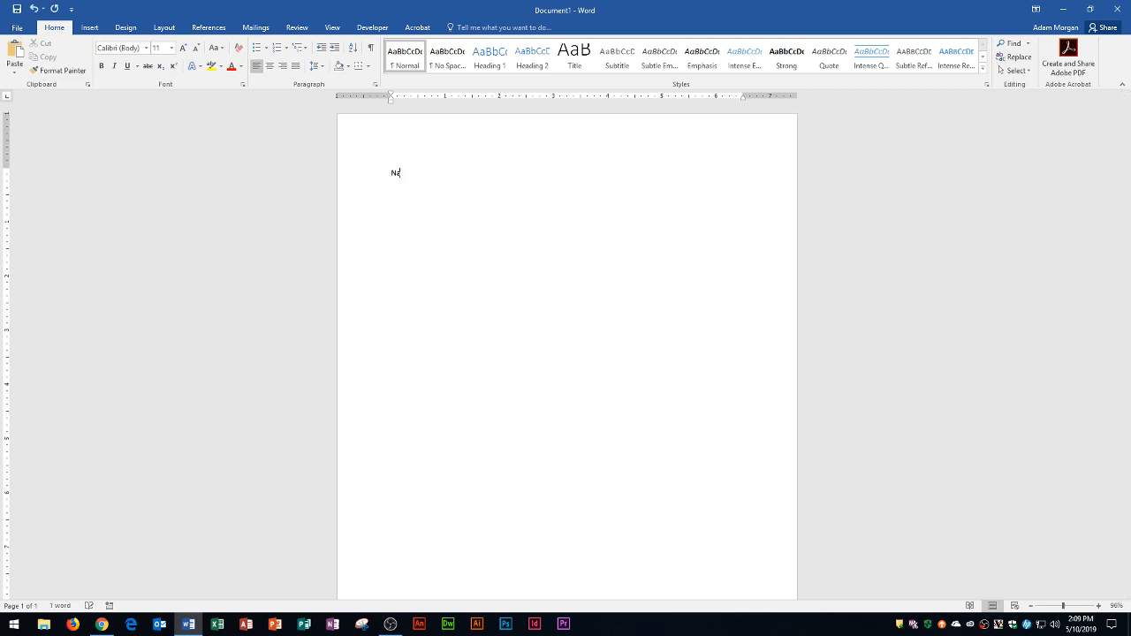
{"action": "type", "text": "tional Monuments"}
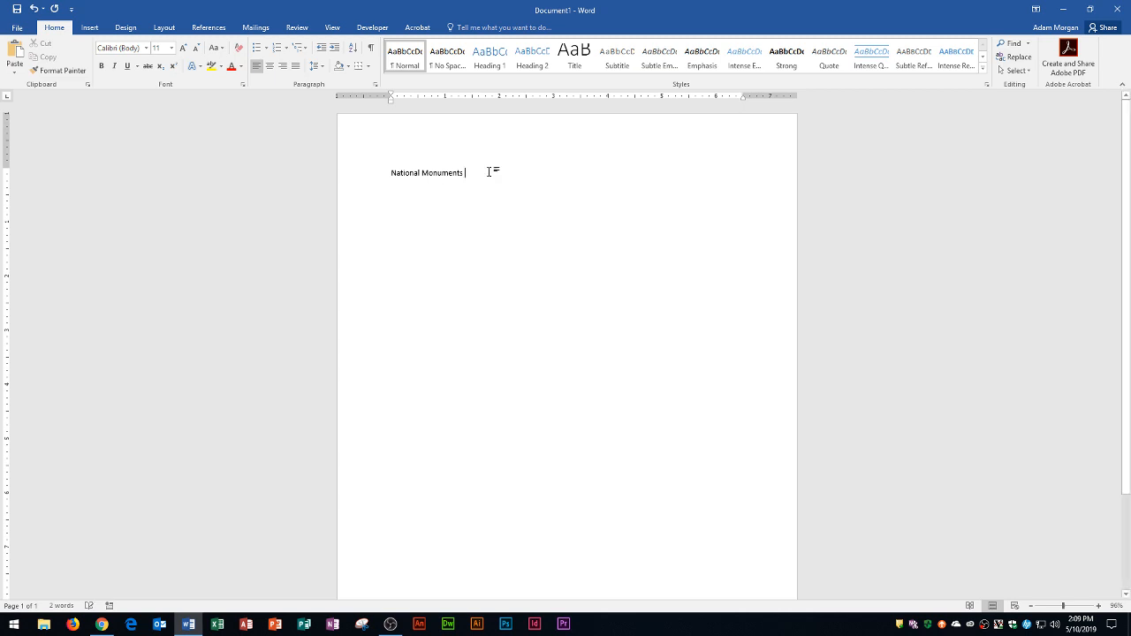
{"action": "triple_click", "coordinate": [427, 179]}
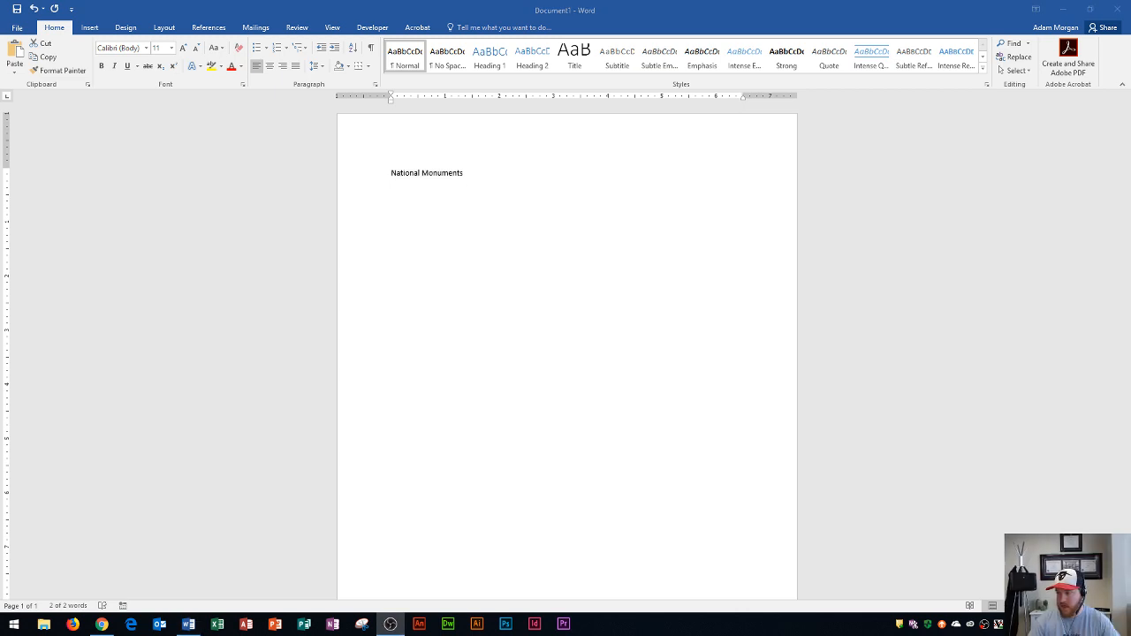
{"action": "left_click", "coordinate": [479, 164]}
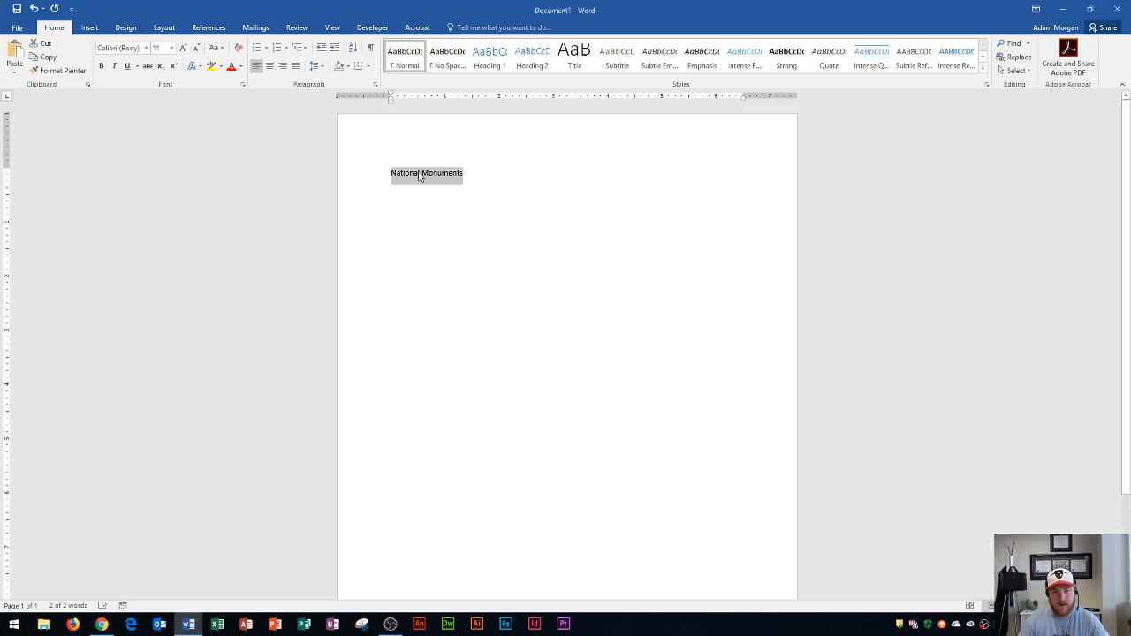